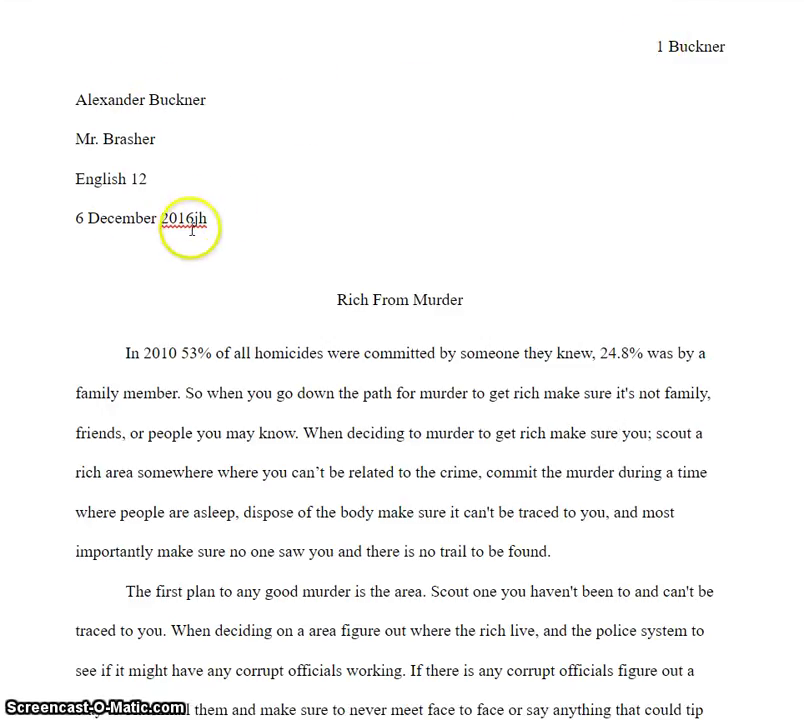
Select the title 'Rich From Murder' to review it, then deselect it
click(488, 281)
double_click(488, 281)
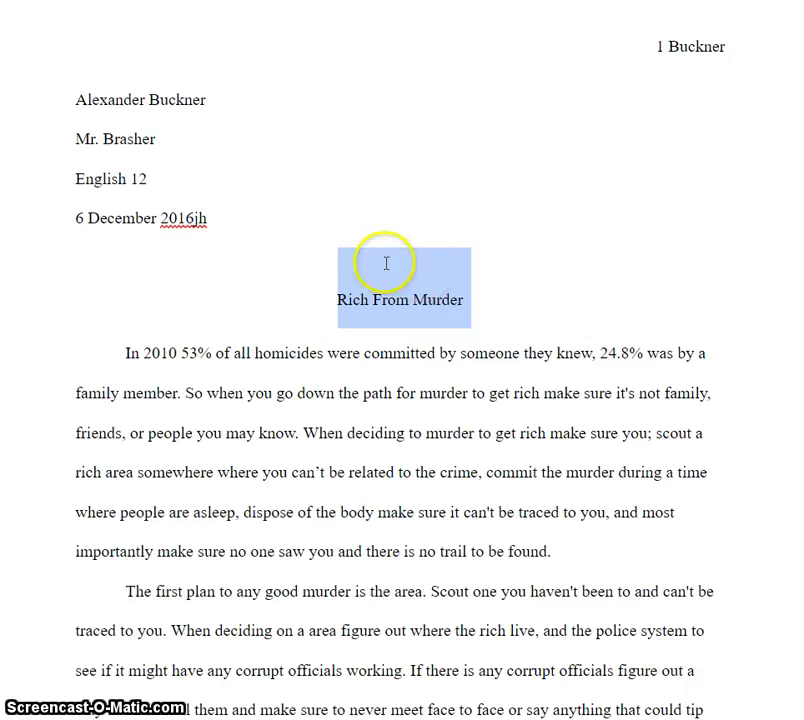
click(474, 299)
scroll(516, 280, down, 2)
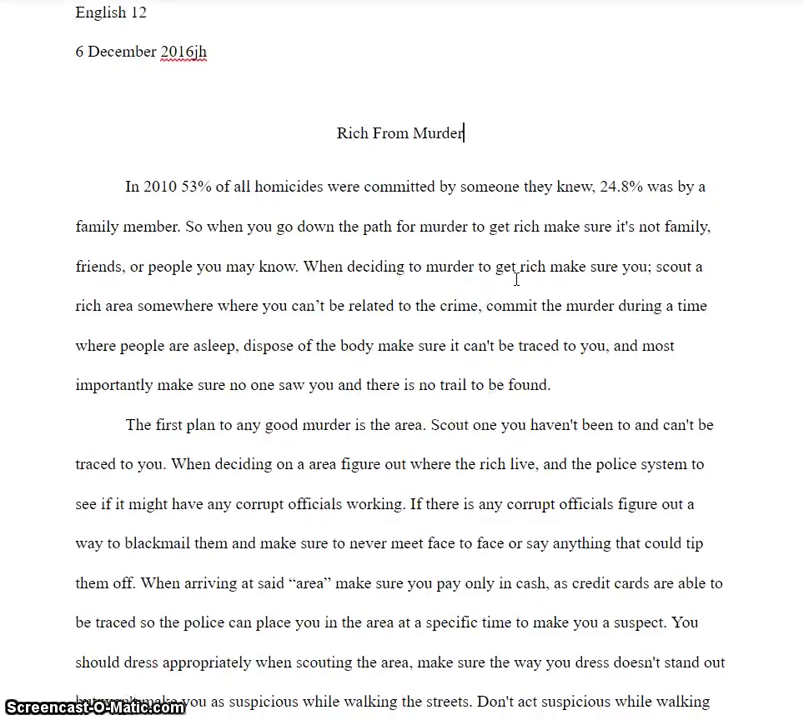
scroll(516, 279, down, 1)
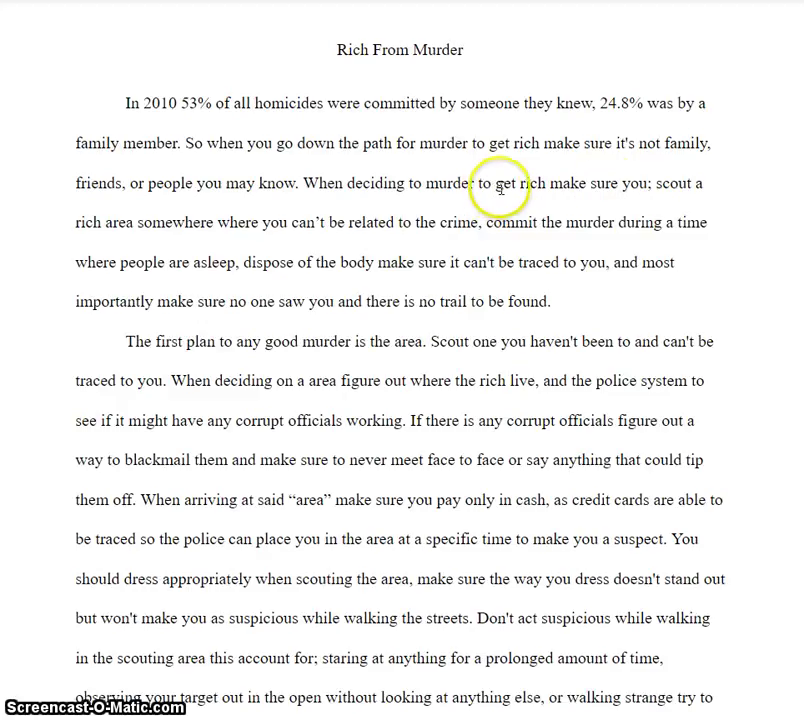
Highlight the thesis sentence from 'When' to 'found.' in the first paragraph
click(688, 183)
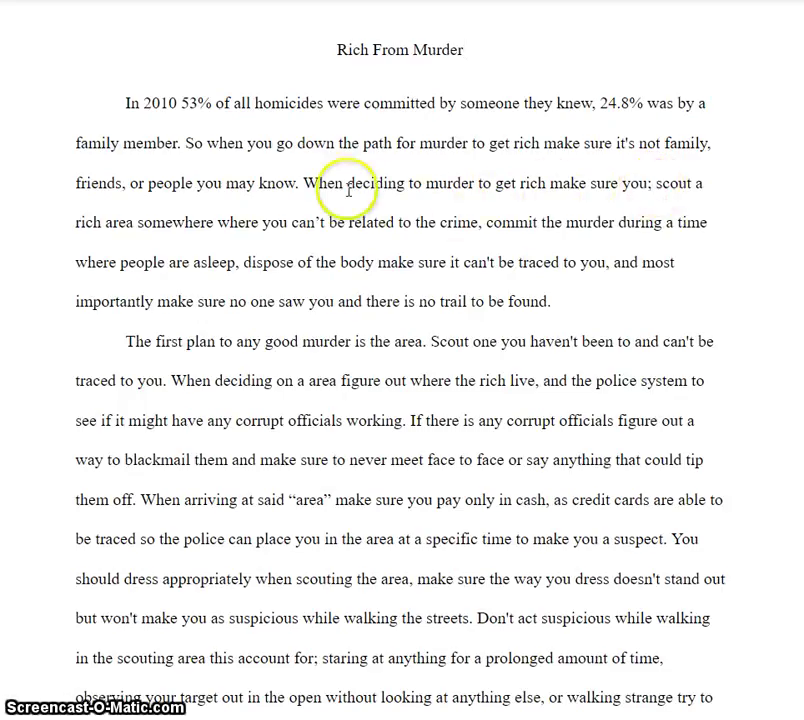
drag(304, 183, 562, 301)
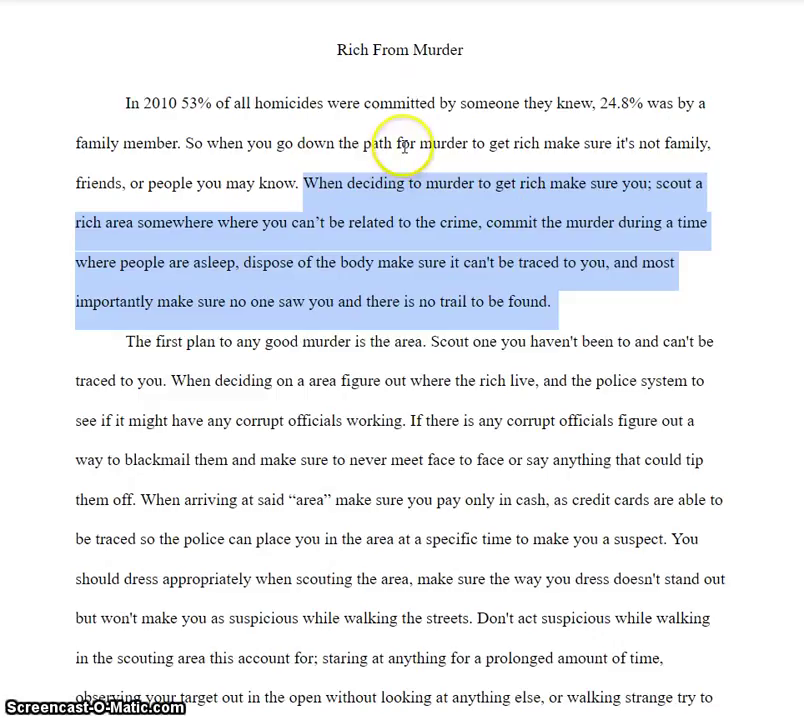
click(309, 175)
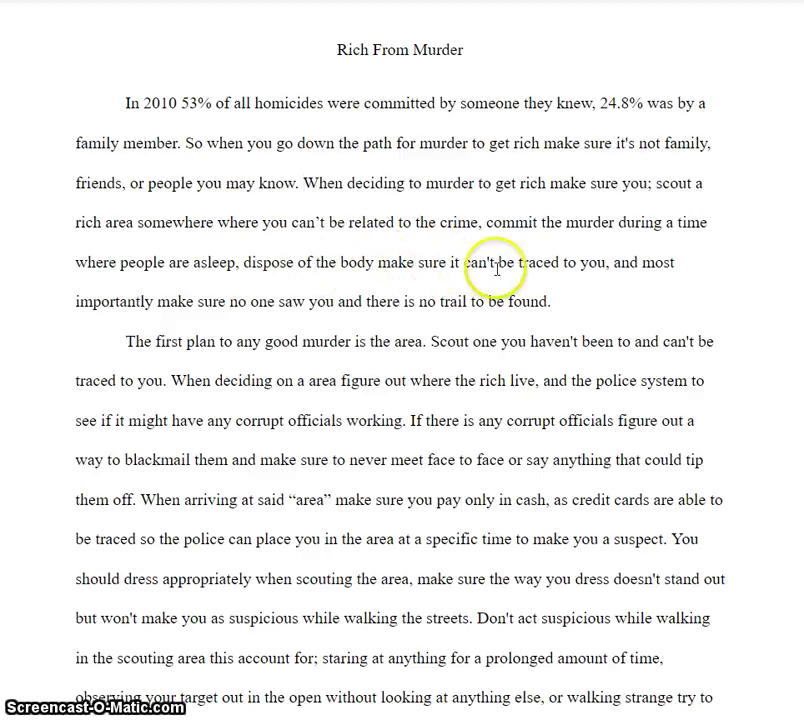
click(574, 300)
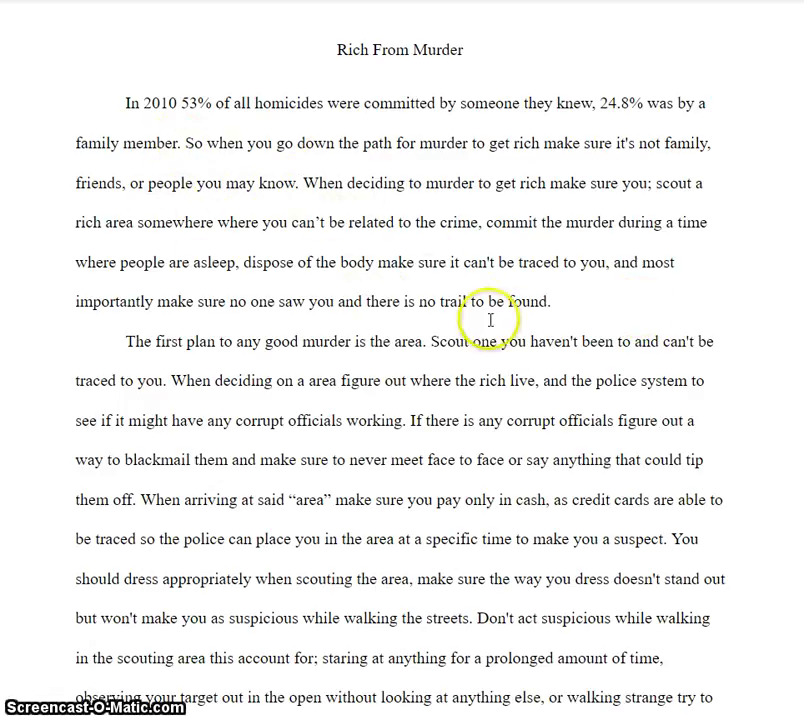
Highlight the topic sentence 'The first plan to any good murder is the area.'
scroll(489, 323, down, 3)
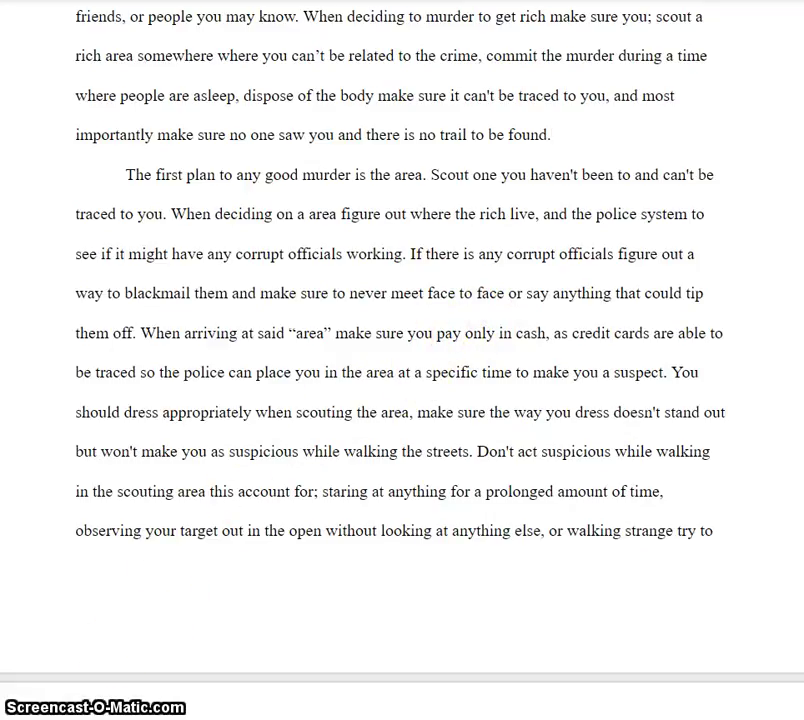
scroll(249, 296, down, 1)
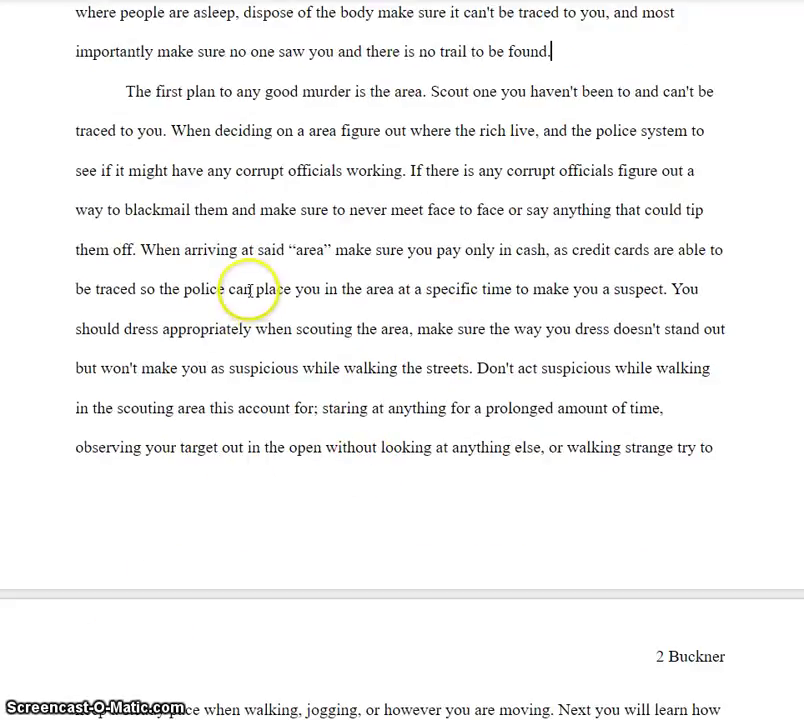
drag(126, 91, 410, 97)
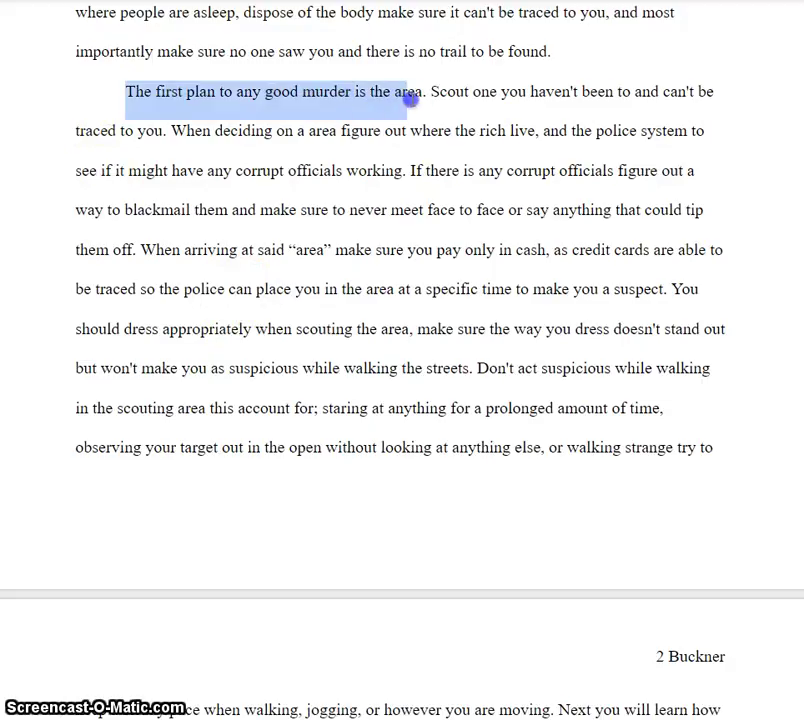
click(424, 100)
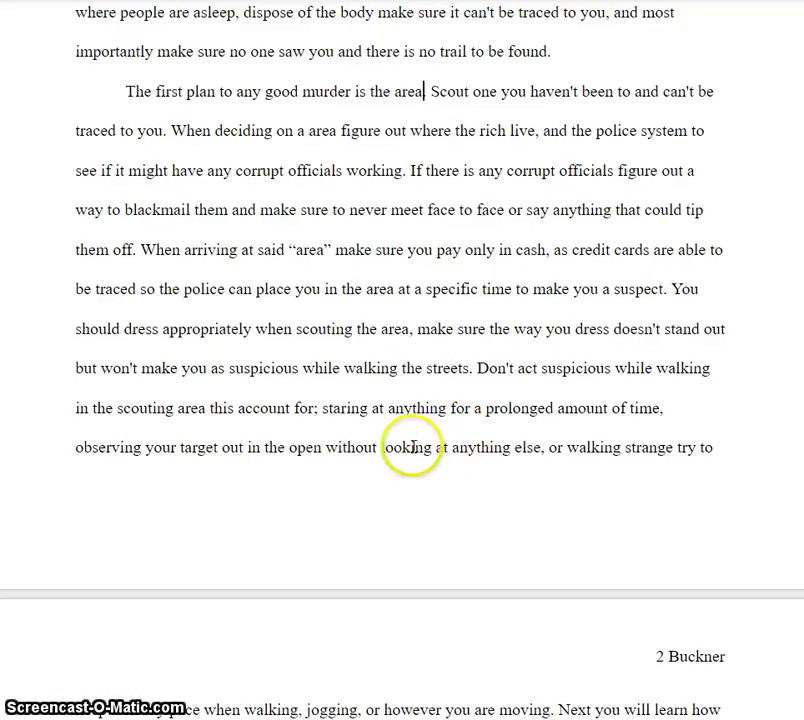
Highlight the passage from 'Don't act suspicious' through 'moving on' on page 2
click(478, 368)
drag(478, 368, 526, 452)
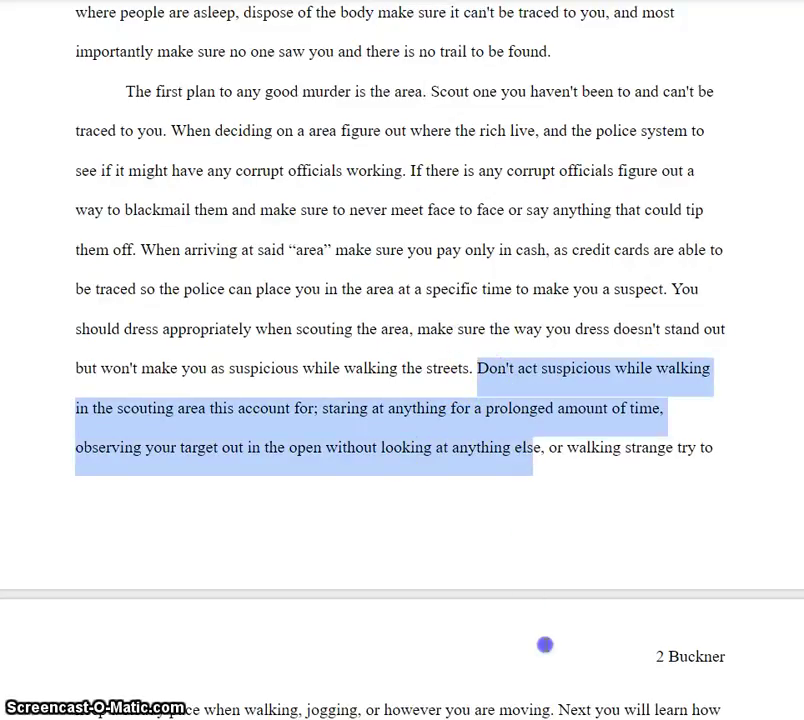
drag(545, 645, 545, 710)
scroll(393, 610, down, 1)
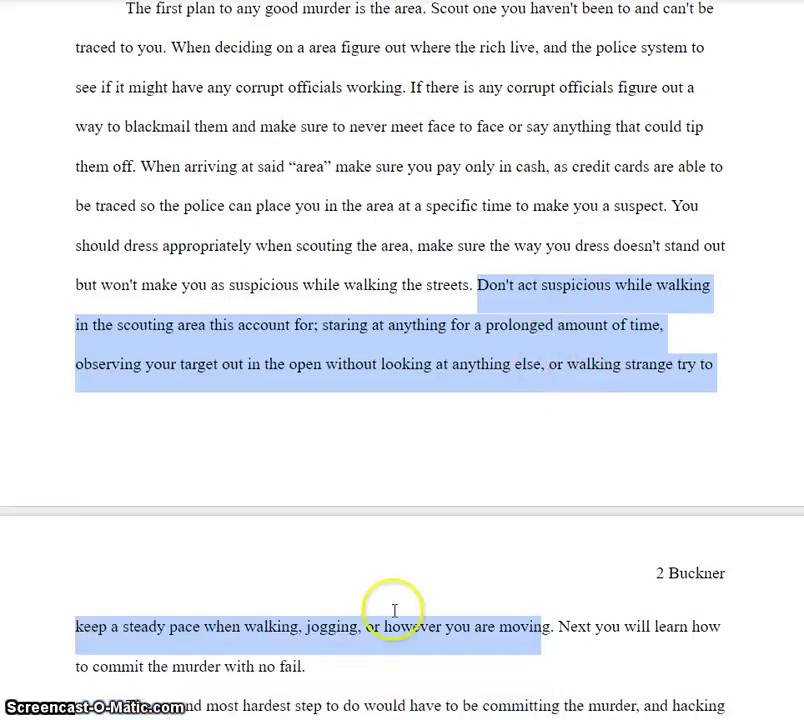
scroll(452, 488, up, 1)
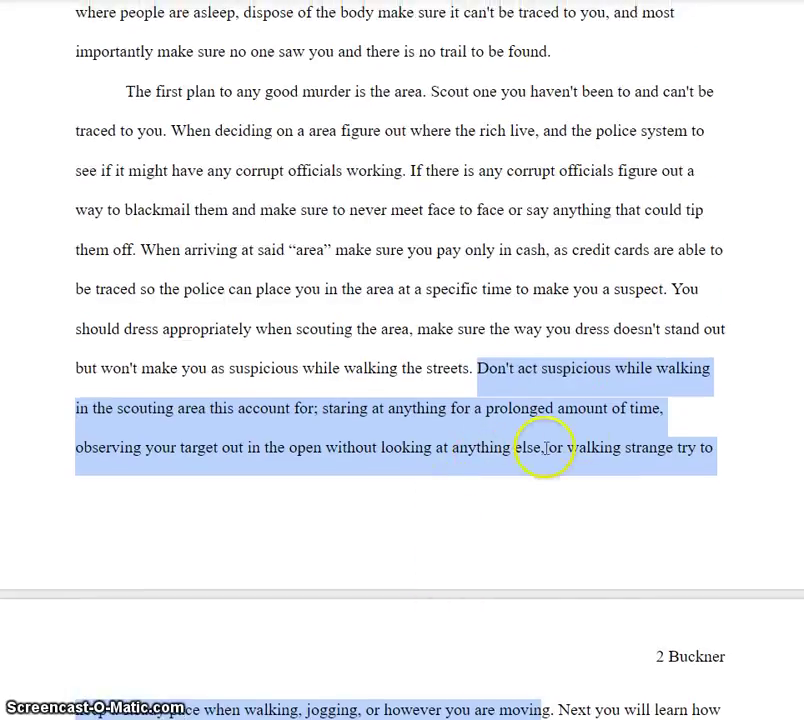
click(589, 386)
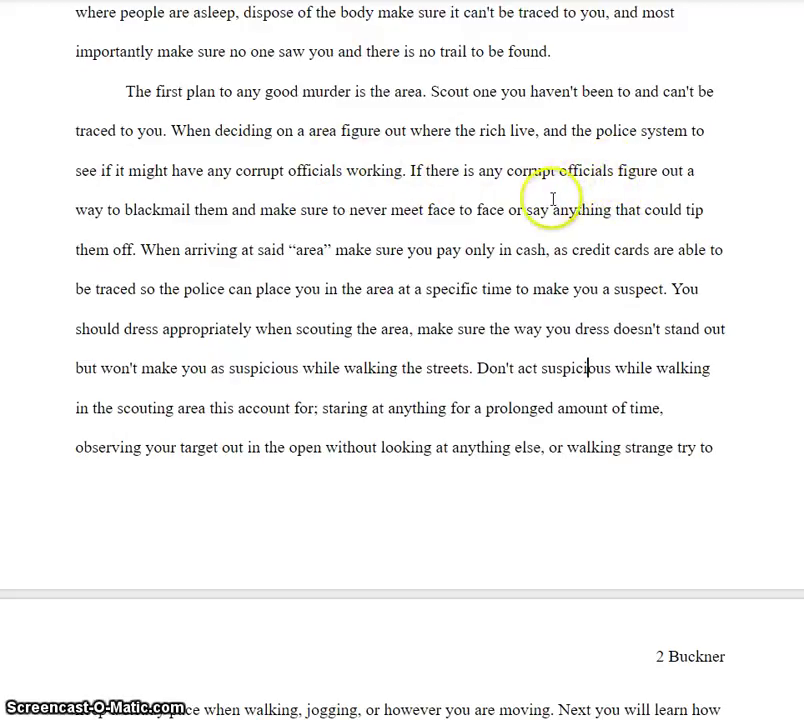
Highlight the sentences from 'When deciding' to 'them off.'
drag(171, 131, 138, 247)
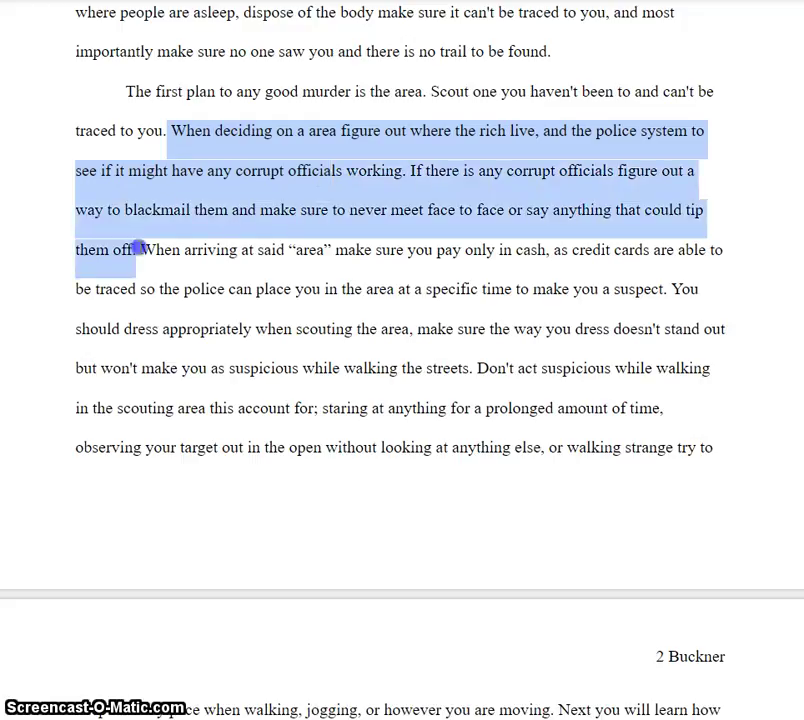
click(570, 208)
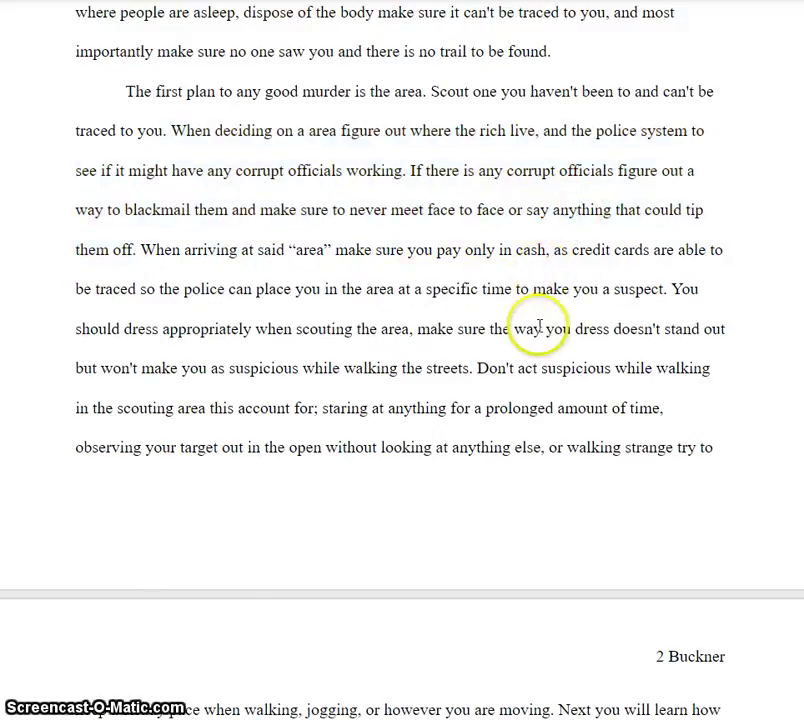
scroll(533, 328, down, 3)
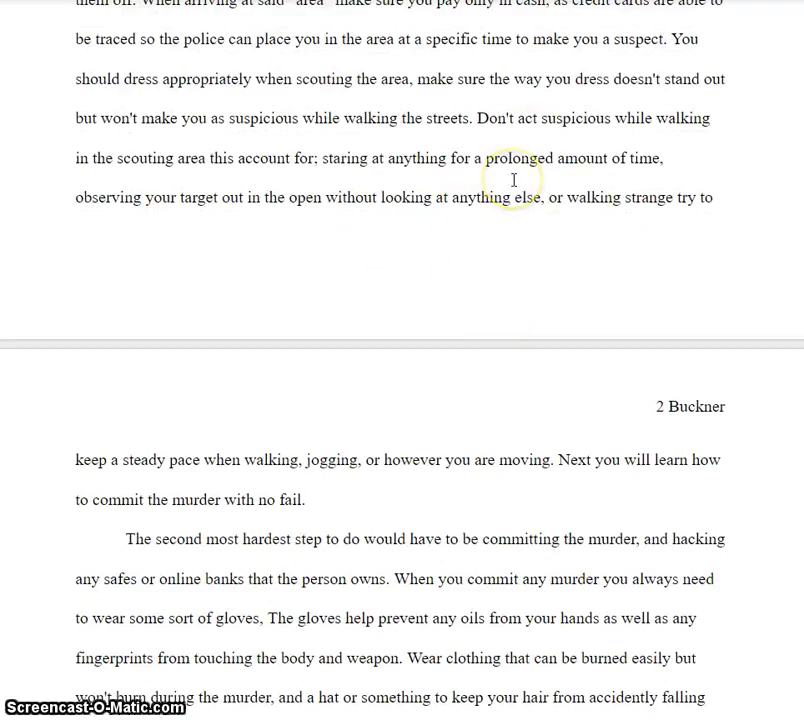
scroll(531, 178, down, 3)
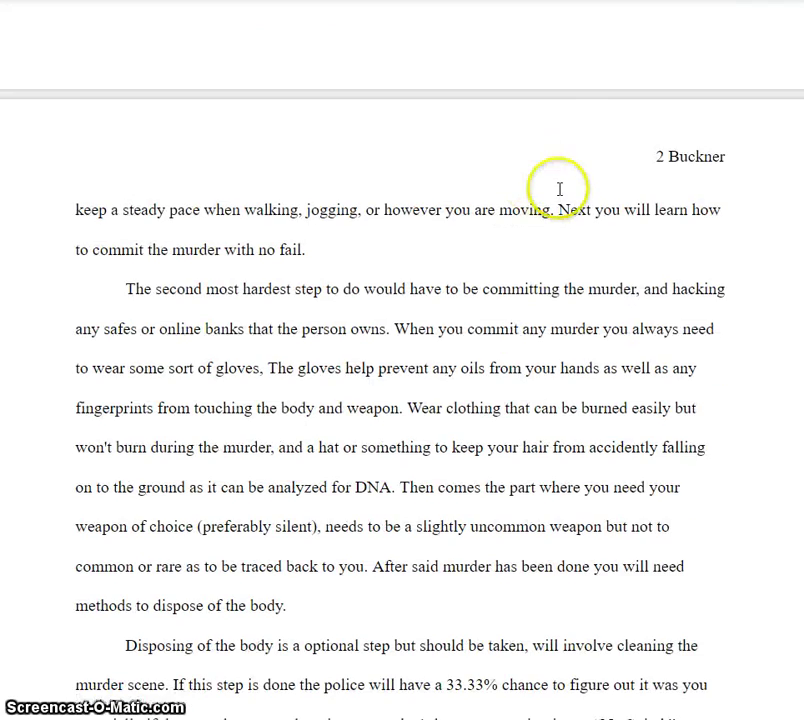
scroll(556, 190, down, 1)
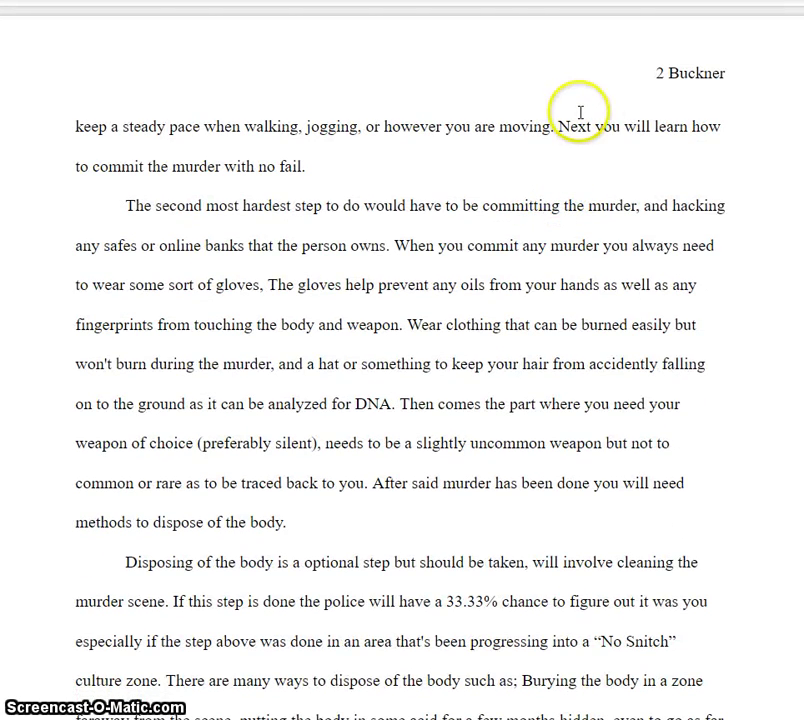
Insert a comma after the word 'area'
scroll(556, 205, up, 3)
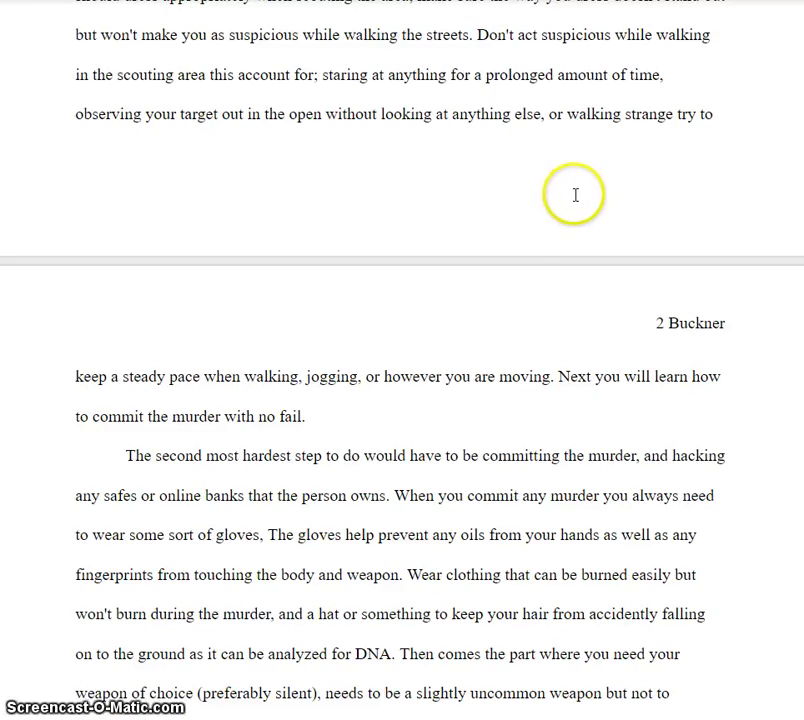
scroll(574, 194, up, 4)
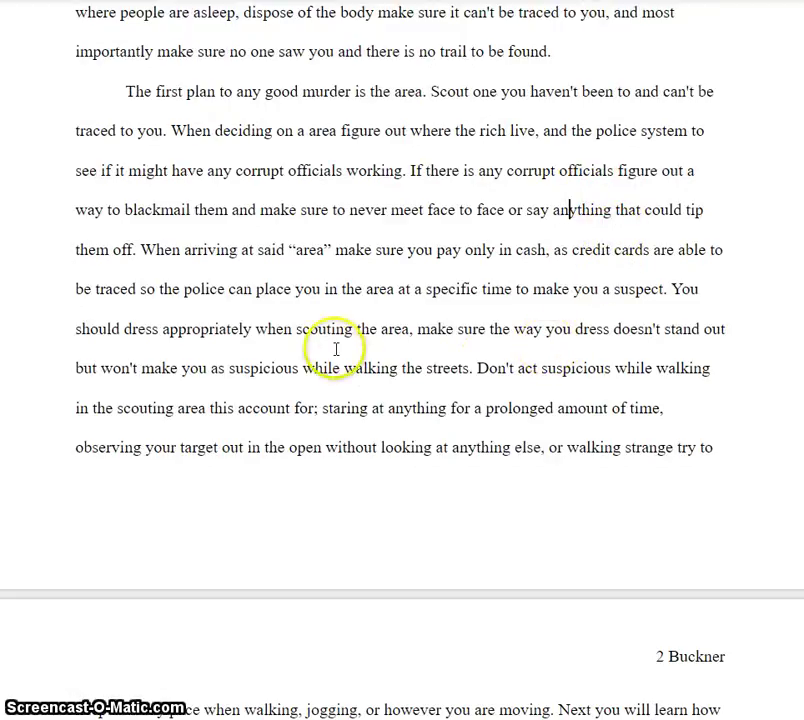
click(412, 330)
text(,)
Highlight the transition sentence beginning 'Next you will learn'
scroll(553, 345, down, 4)
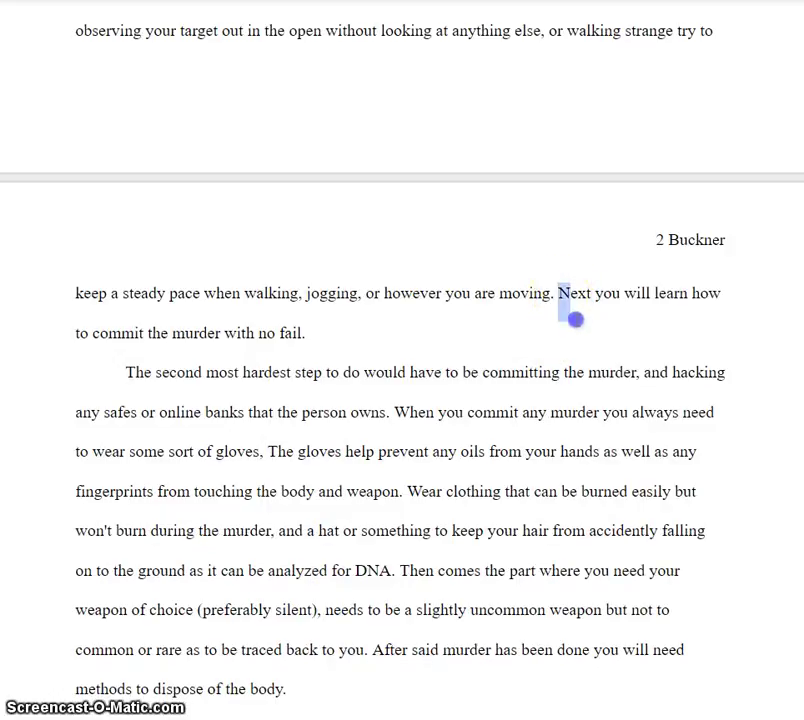
drag(575, 319, 576, 337)
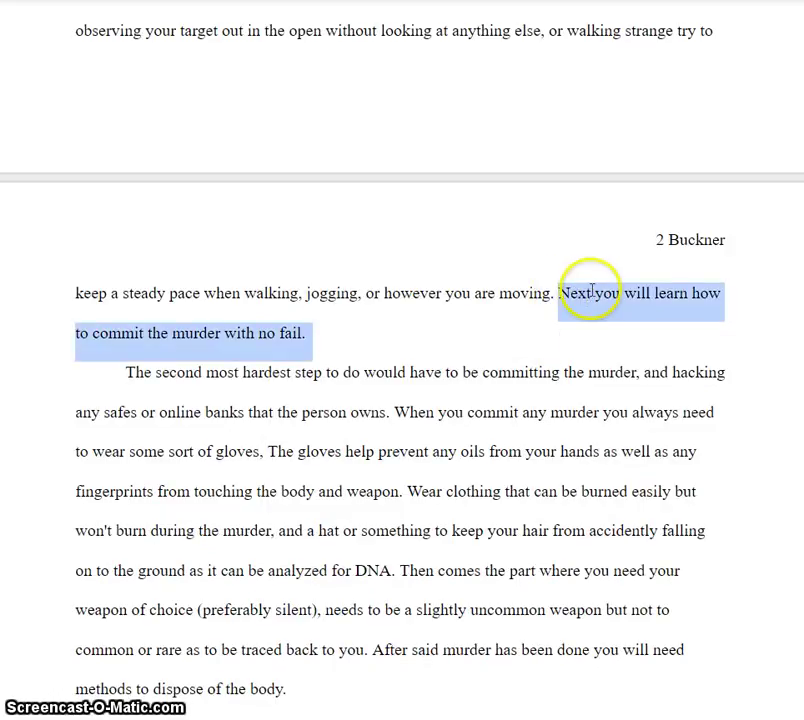
scroll(433, 314, down, 3)
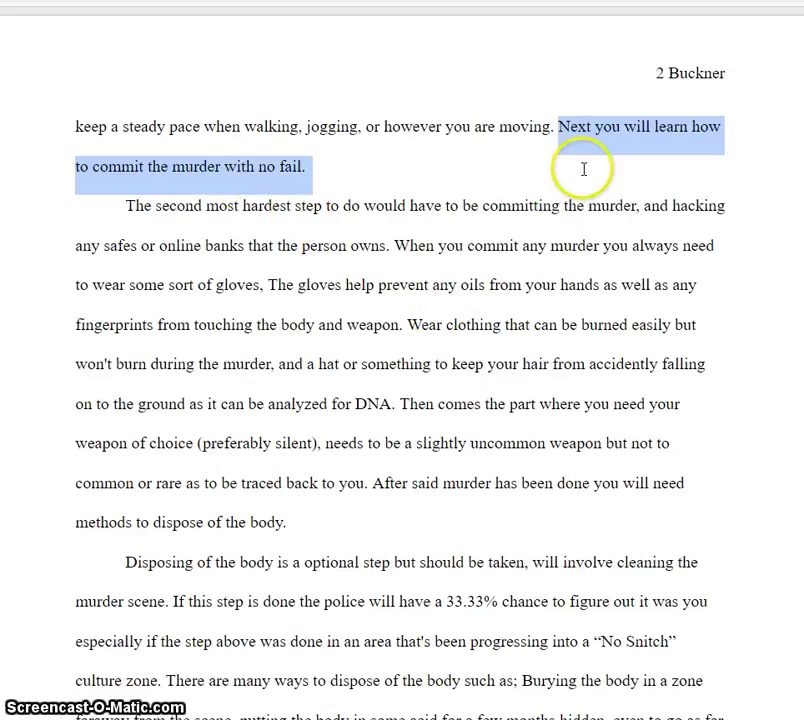
scroll(436, 257, down, 3)
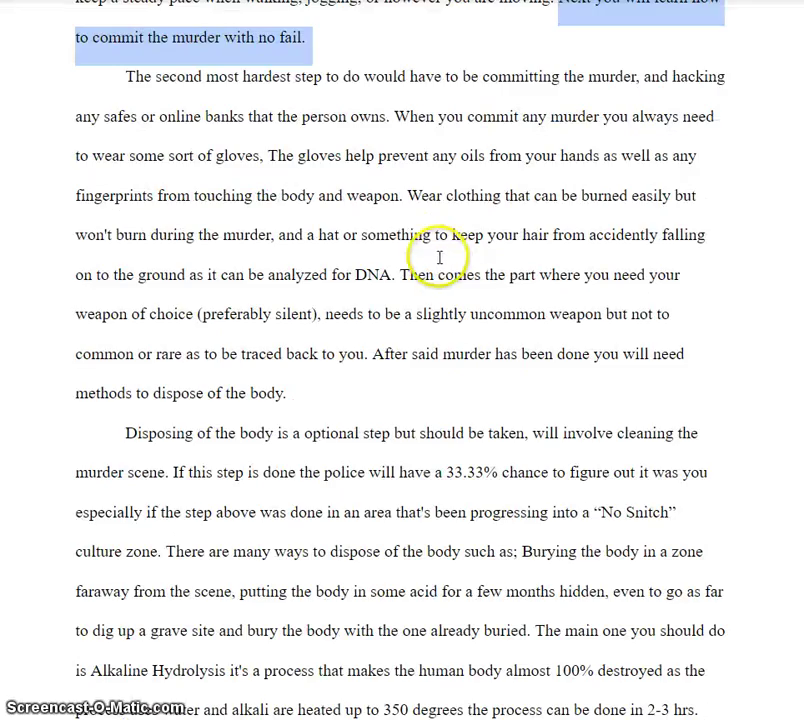
click(438, 257)
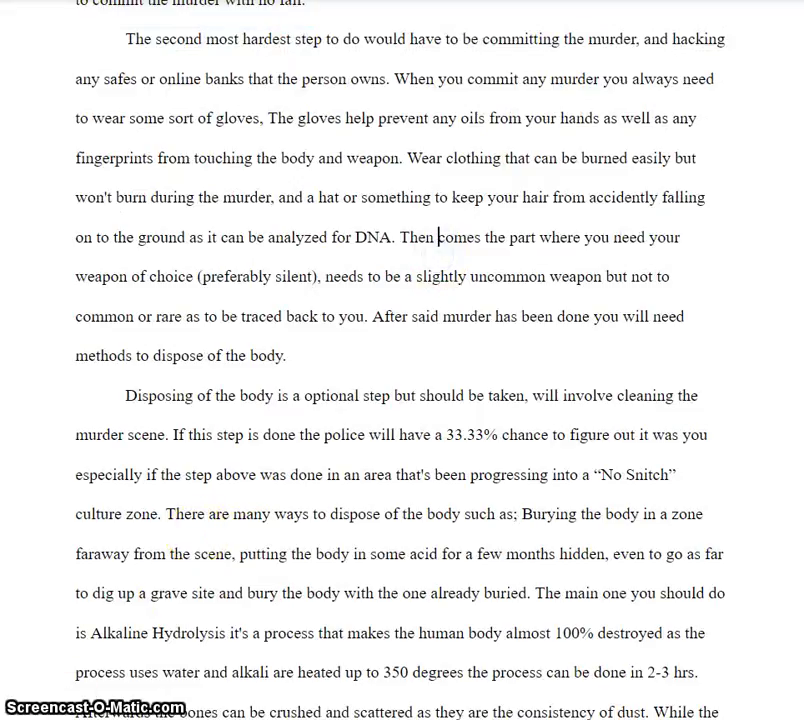
scroll(354, 481, up, 2)
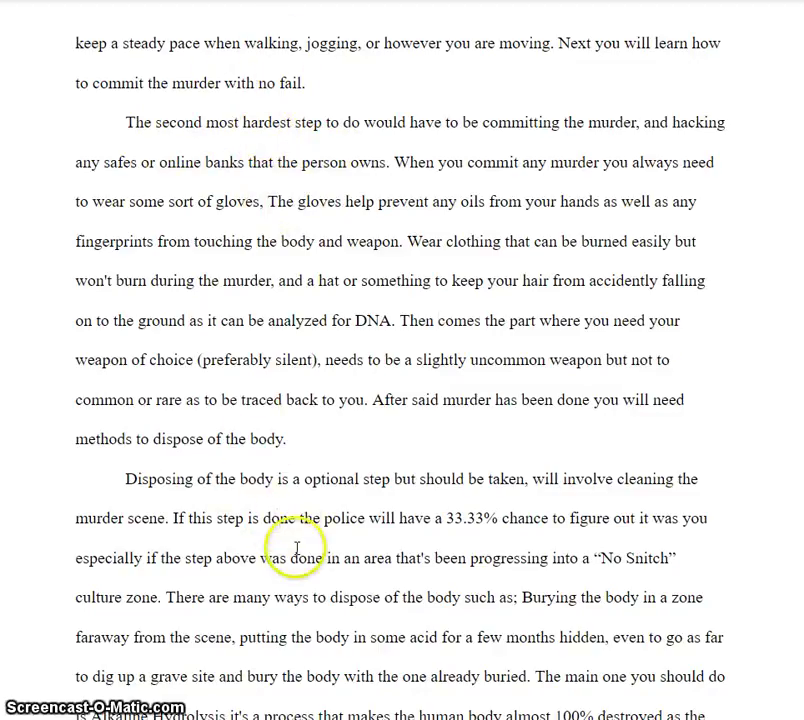
scroll(205, 330, up, 1)
scroll(284, 180, down, 1)
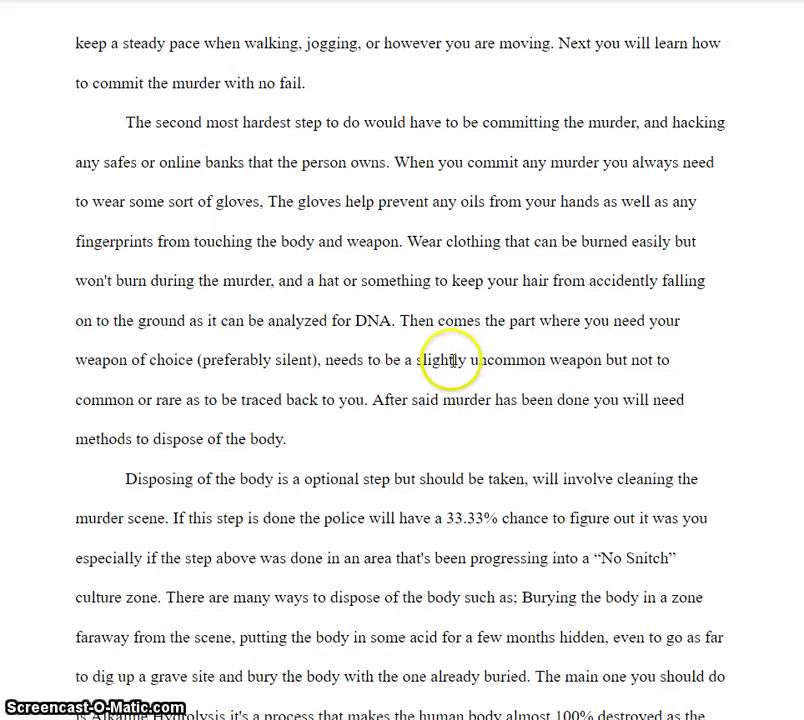
Highlight the transition sentence about disposing of the body
scroll(380, 380, down, 2)
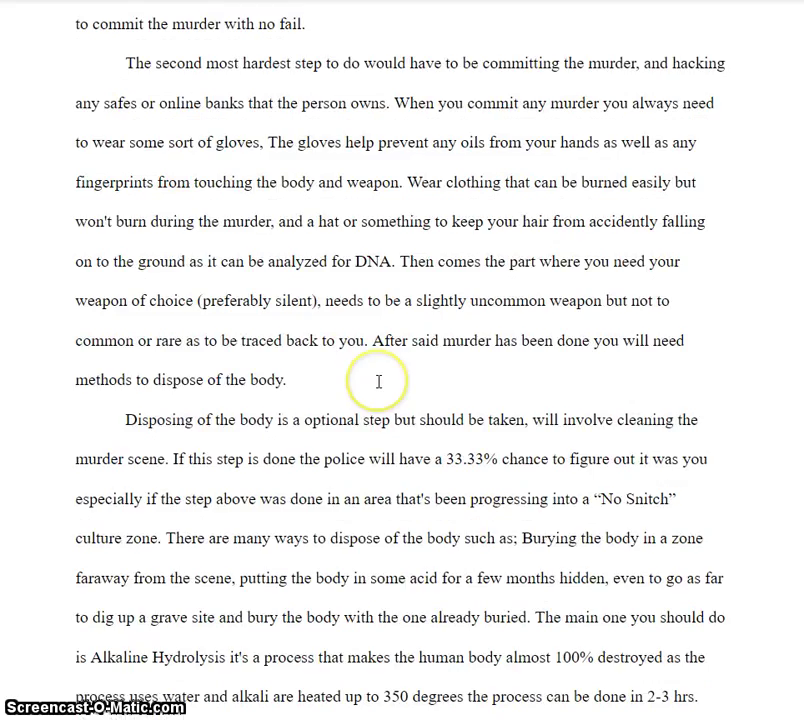
scroll(388, 385, down, 2)
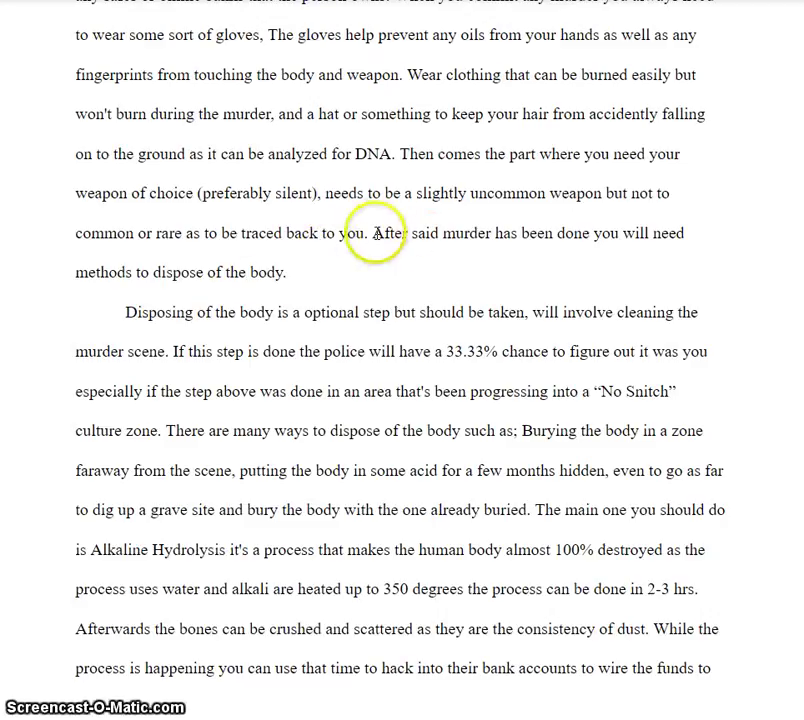
drag(373, 234, 388, 262)
scroll(390, 272, up, 3)
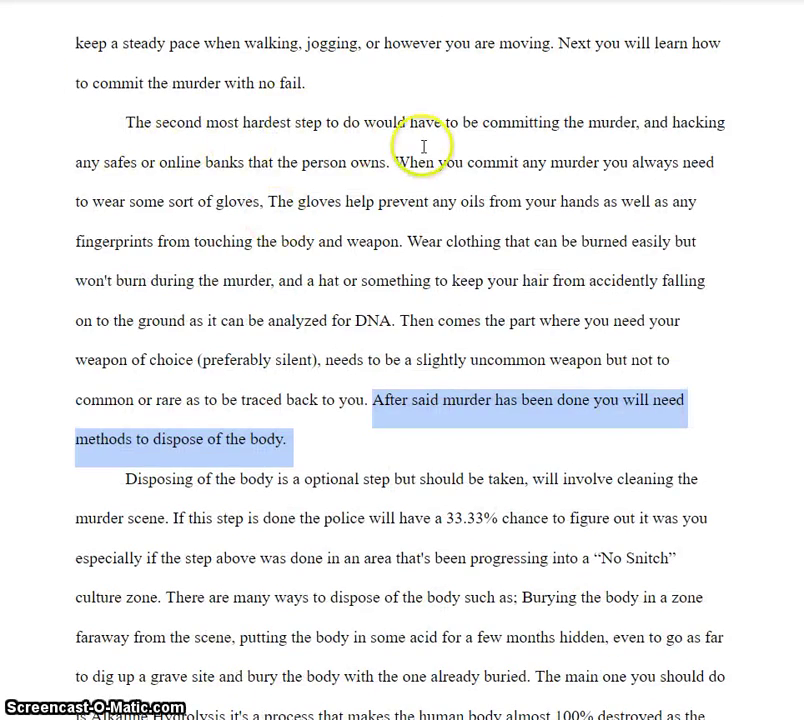
scroll(350, 265, down, 3)
click(360, 250)
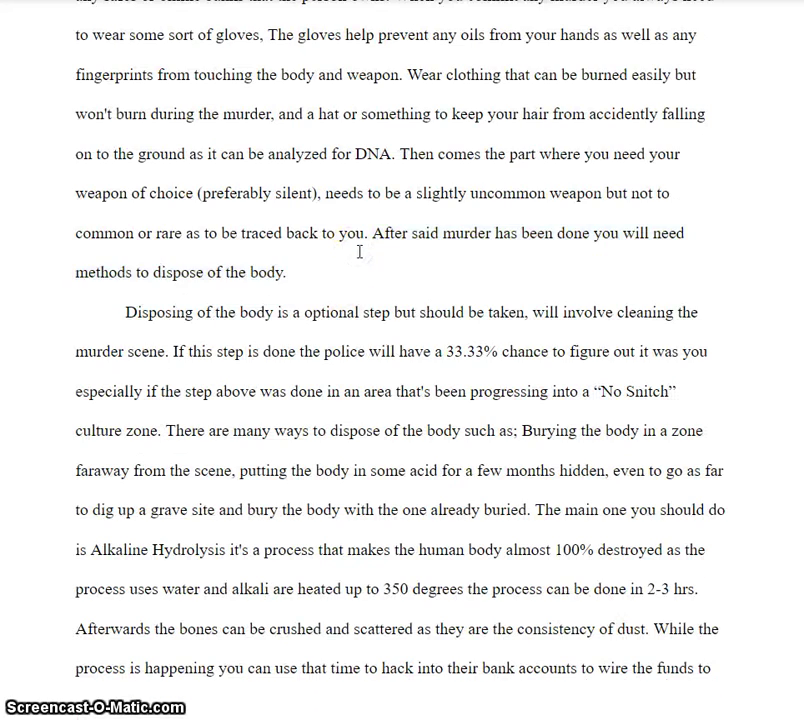
scroll(360, 252, up, 2)
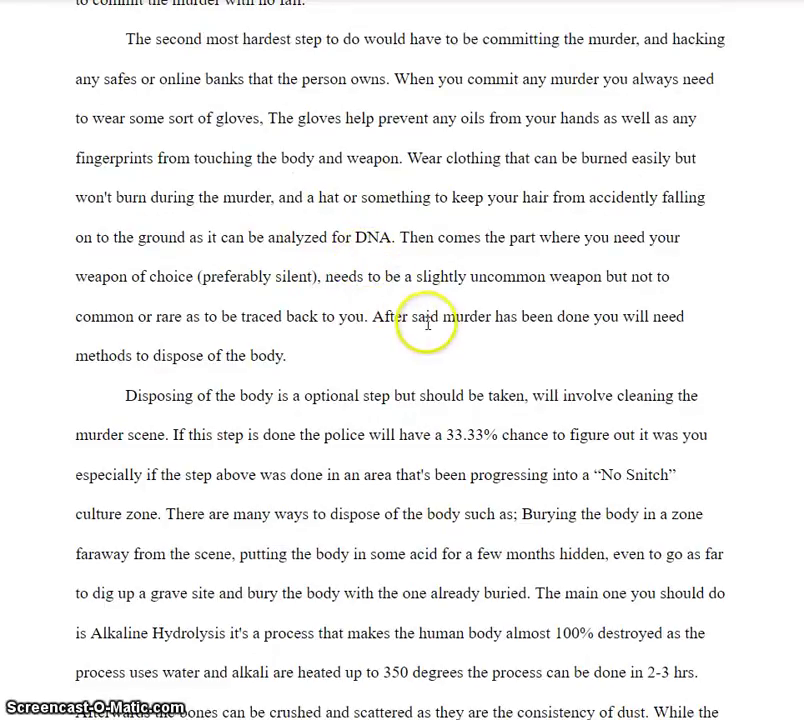
scroll(428, 317, up, 2)
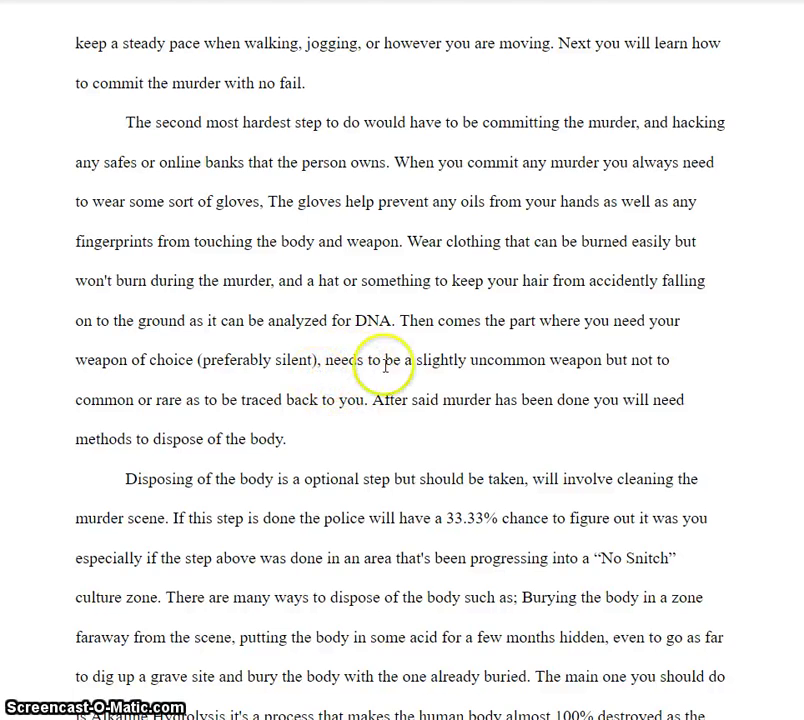
Highlight the sentence that runs across the page break onto page 3
scroll(398, 377, down, 3)
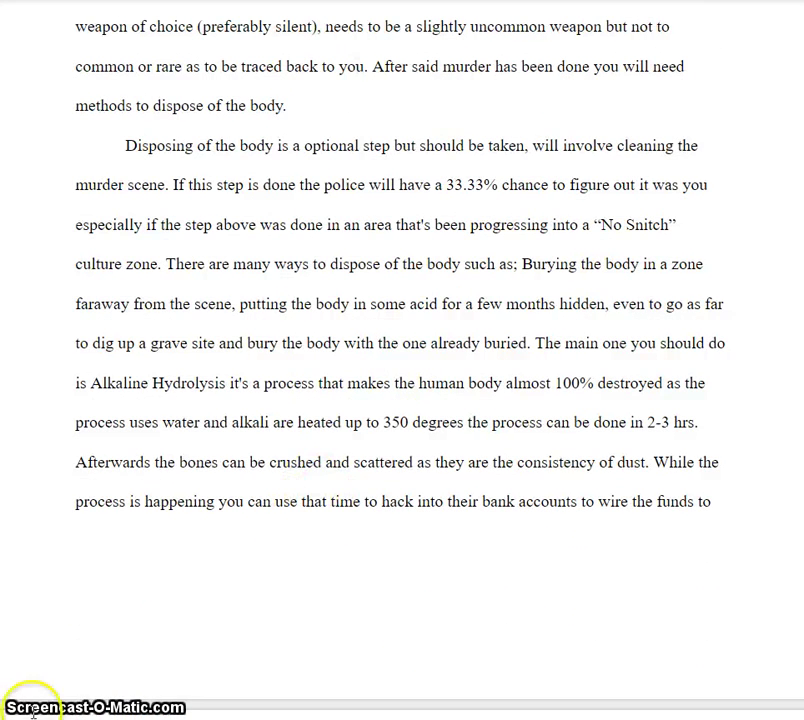
scroll(382, 373, down, 1)
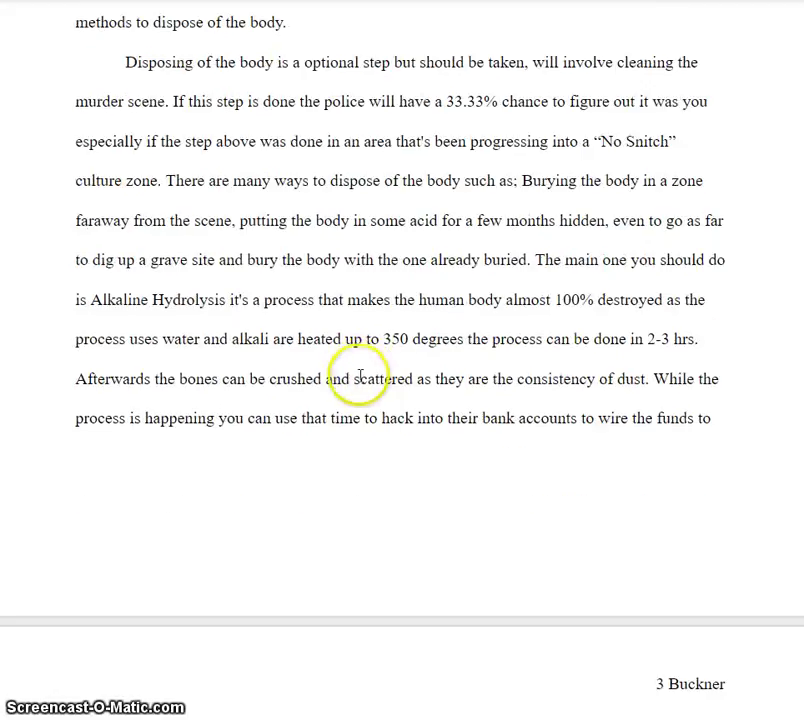
scroll(380, 430, down, 3)
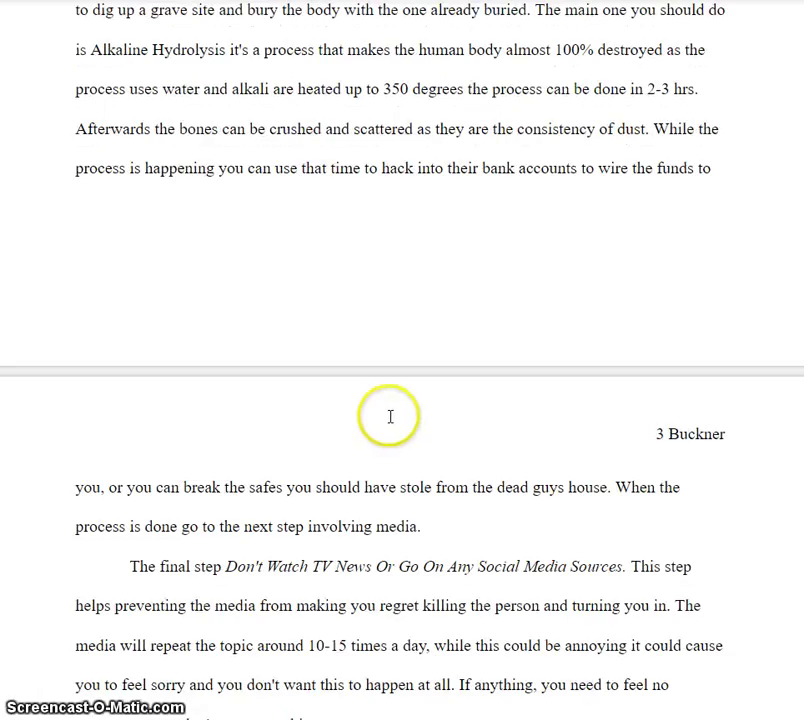
drag(653, 128, 612, 486)
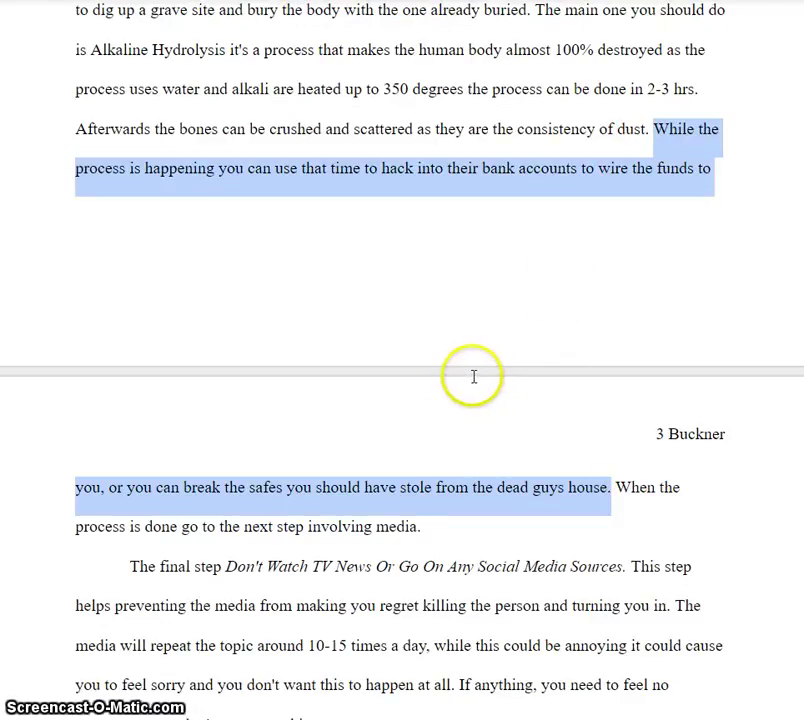
scroll(432, 430, up, 7)
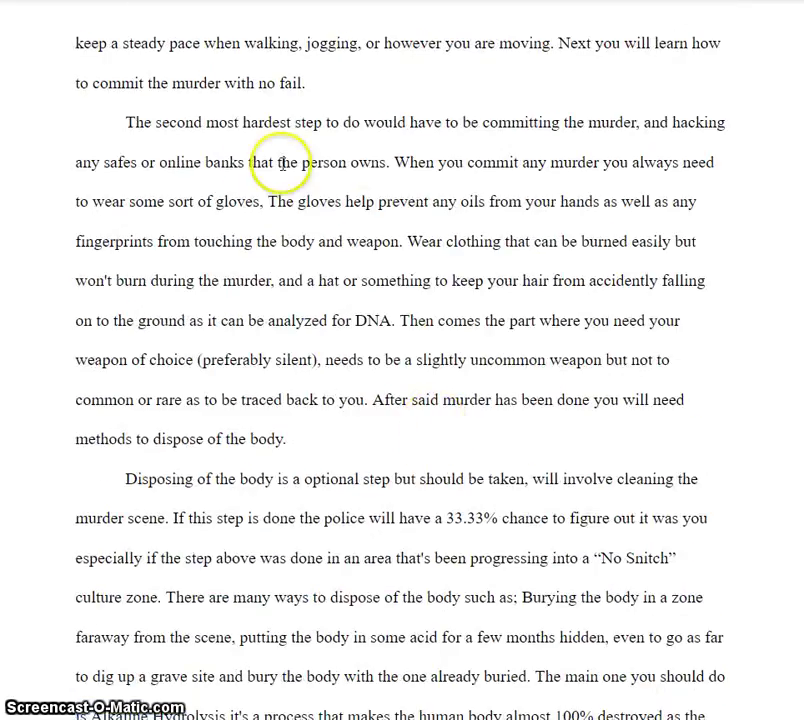
Highlight the phrase 'any safes or online banks that the person owns'
click(170, 158)
drag(170, 158, 361, 160)
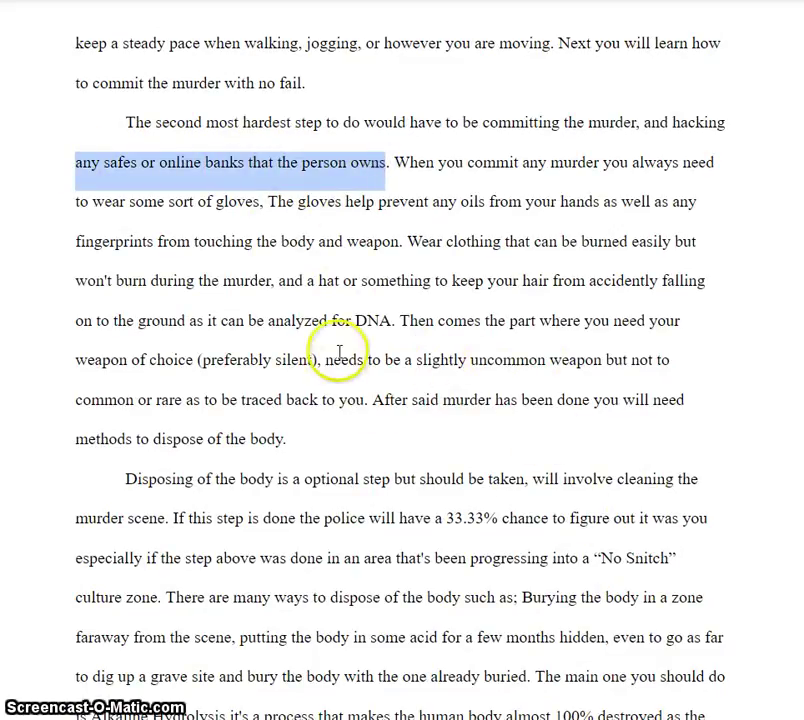
scroll(391, 255, down, 3)
scroll(391, 267, down, 3)
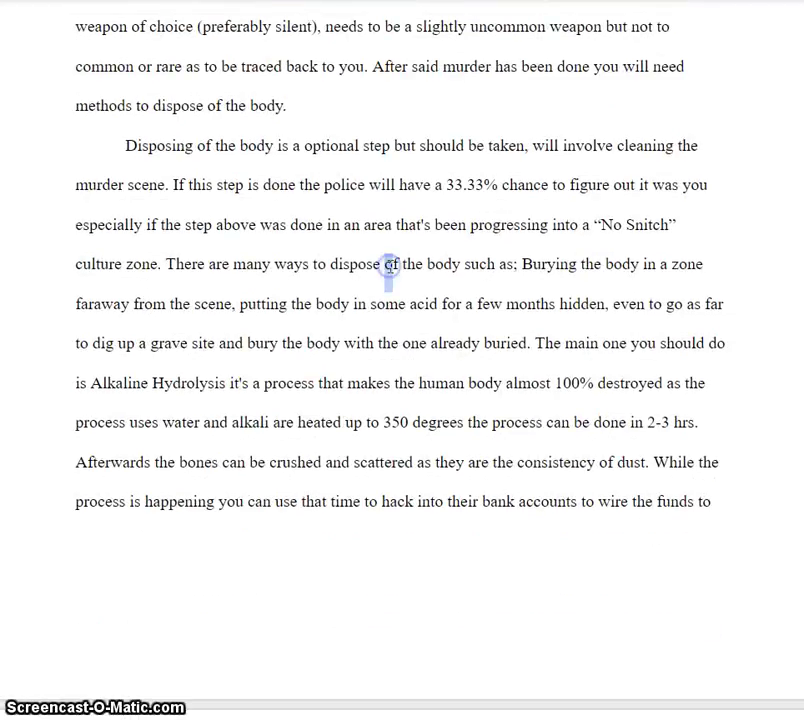
scroll(389, 265, down, 2)
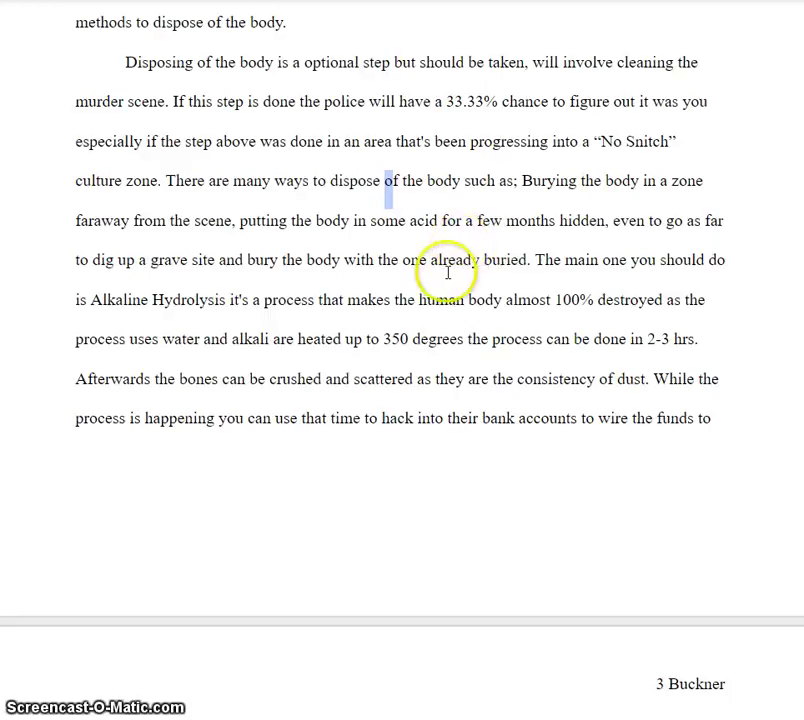
drag(323, 101, 500, 93)
click(472, 99)
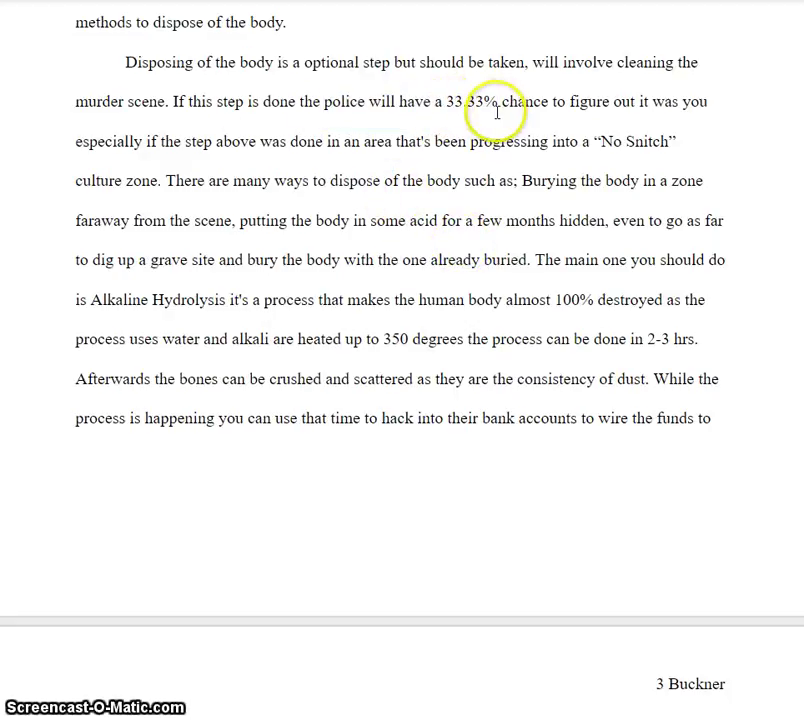
drag(386, 148, 160, 193)
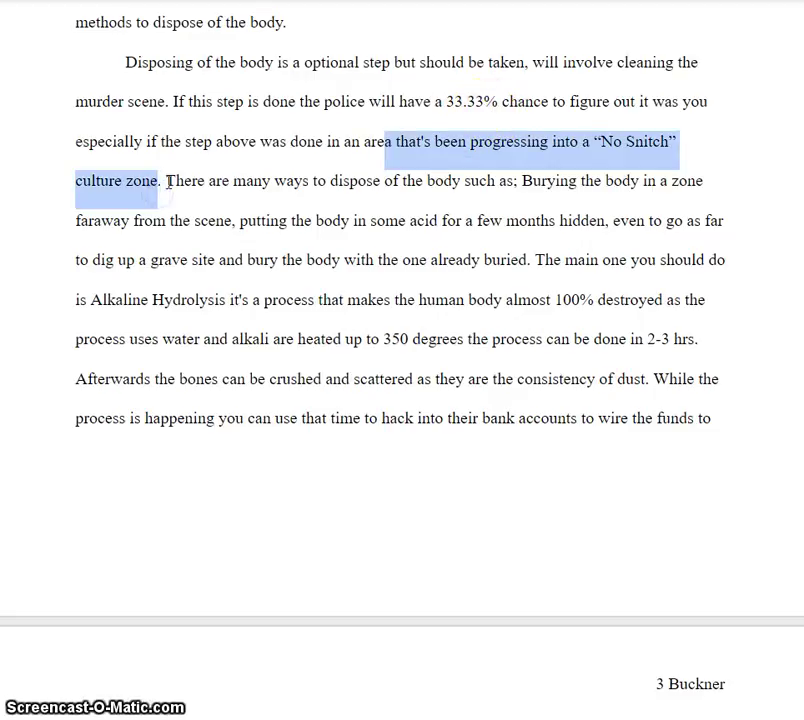
click(490, 160)
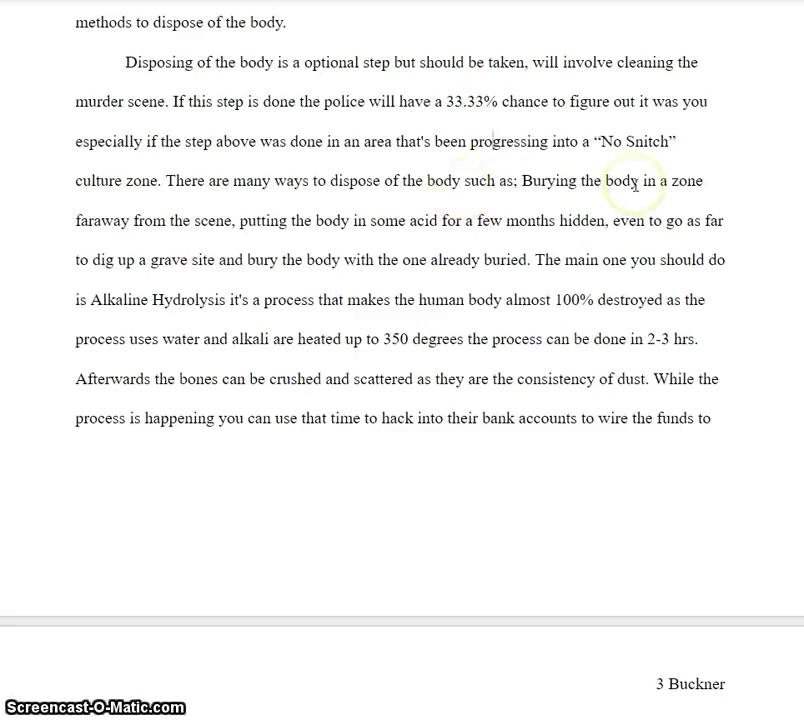
click(518, 182)
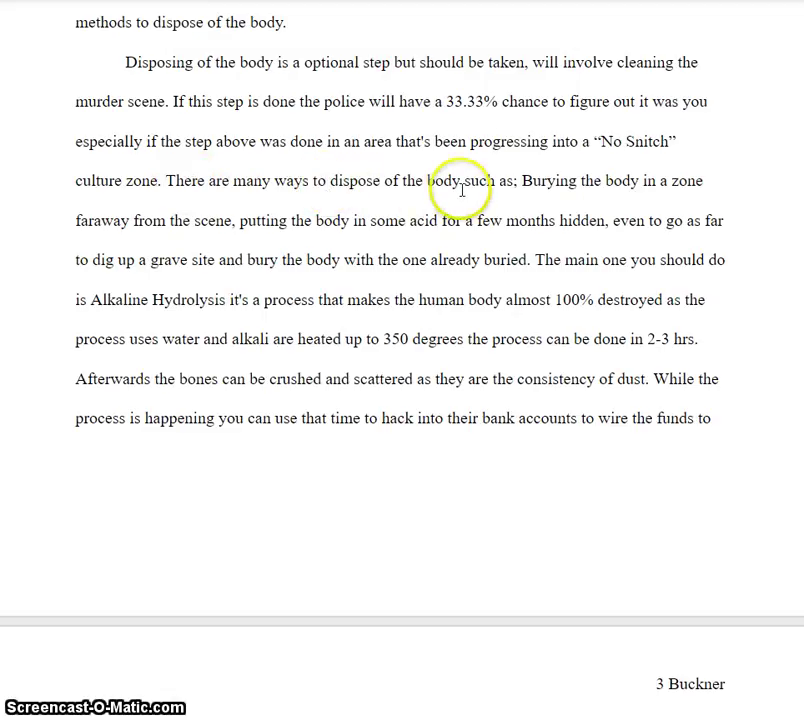
drag(453, 182, 461, 182)
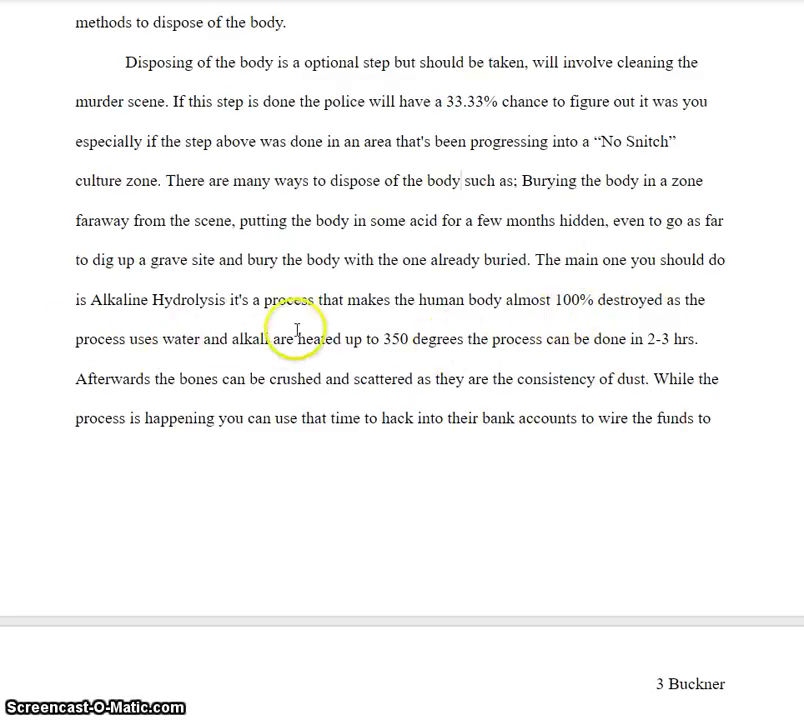
double_click(688, 339)
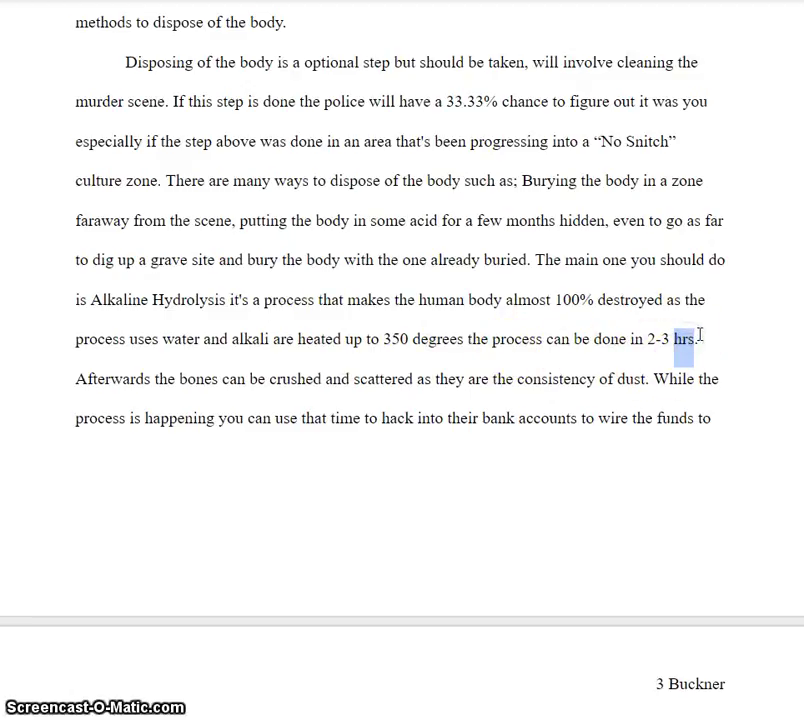
scroll(621, 346, down, 5)
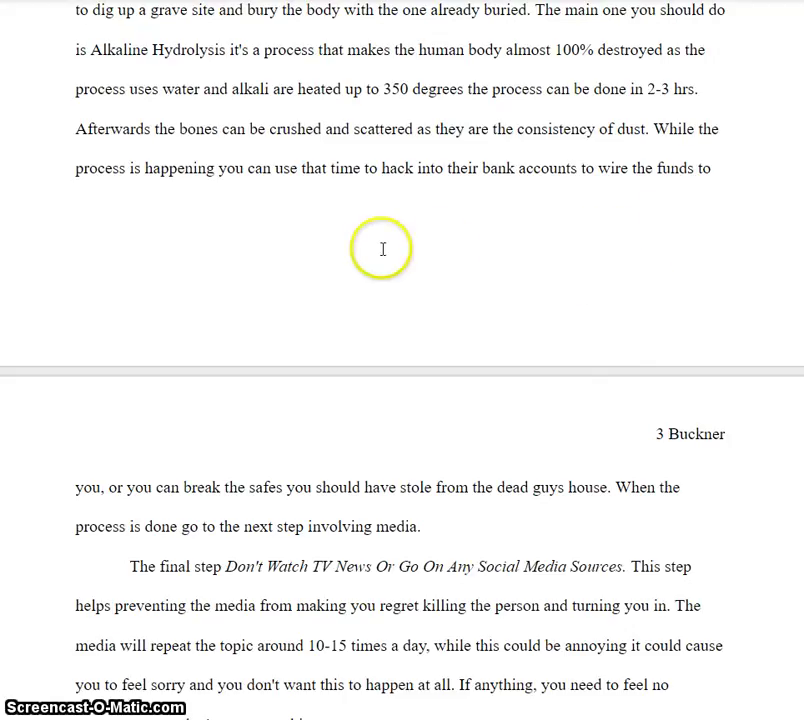
drag(465, 171, 610, 162)
click(610, 162)
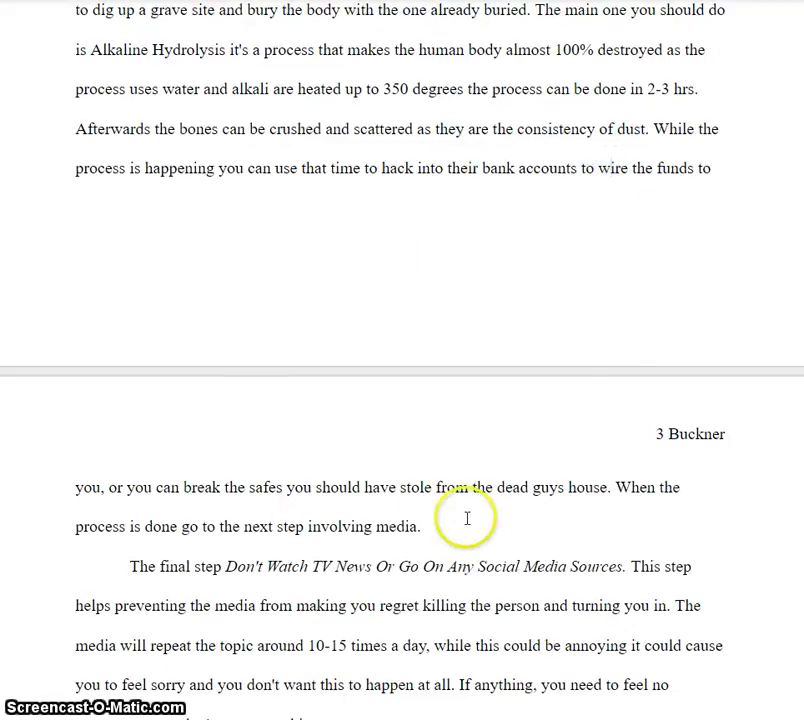
scroll(470, 520, down, 2)
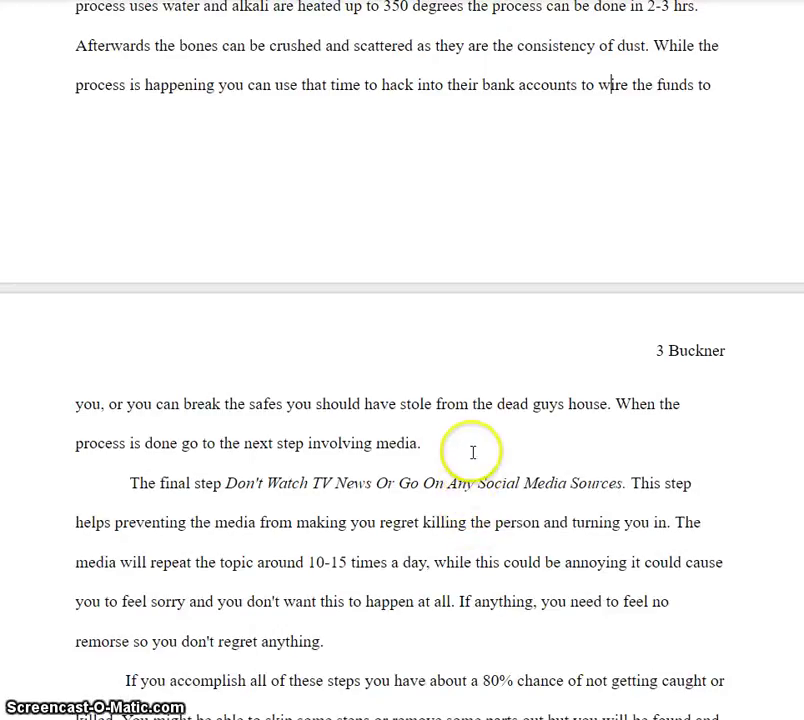